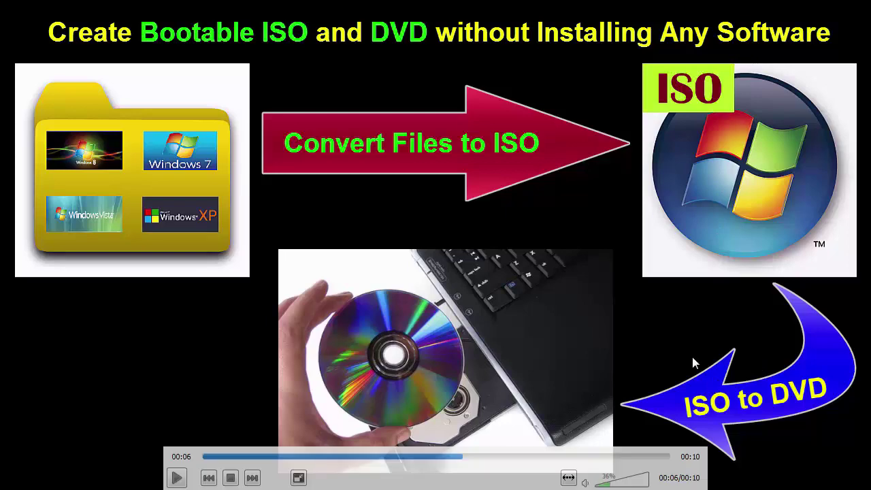
Close the playing intro video and the Documents library folder window
{"action": "key", "text": "Escape"}
{"action": "left_click", "coordinate": [859, 8]}
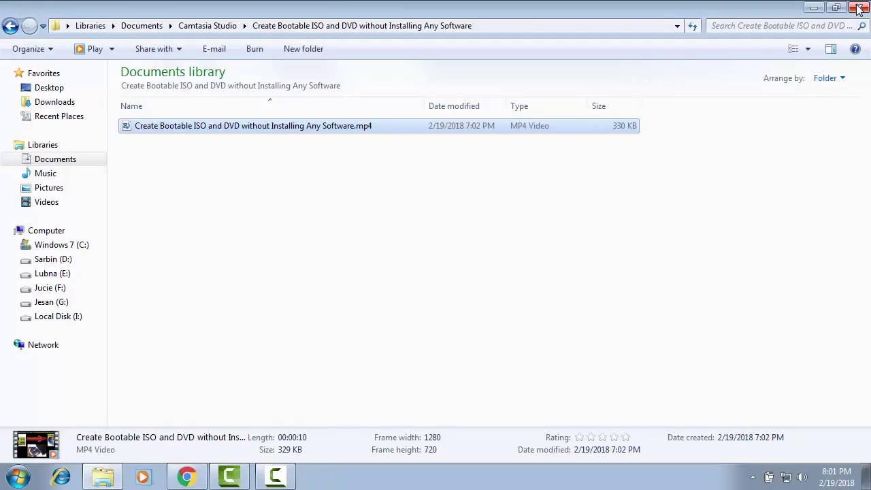
{"action": "left_click", "coordinate": [859, 8]}
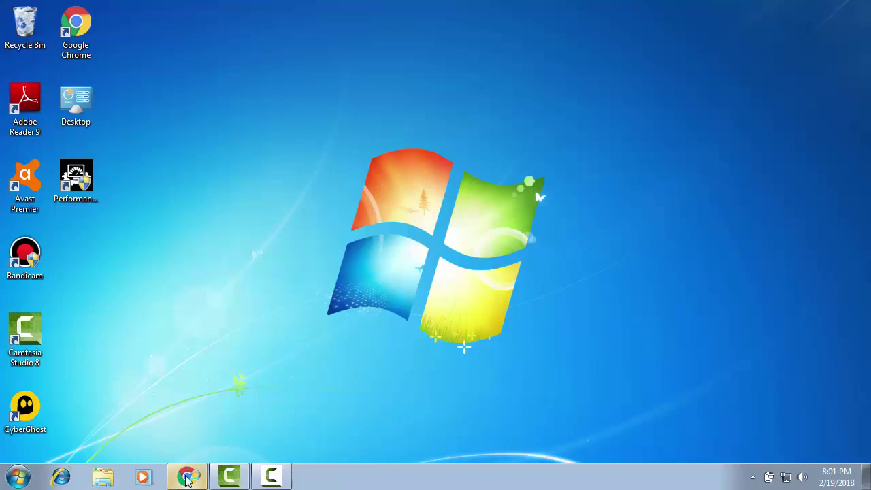
Switch to Chrome, open YouTube and search for "sharp learning"
{"action": "left_click", "coordinate": [187, 479]}
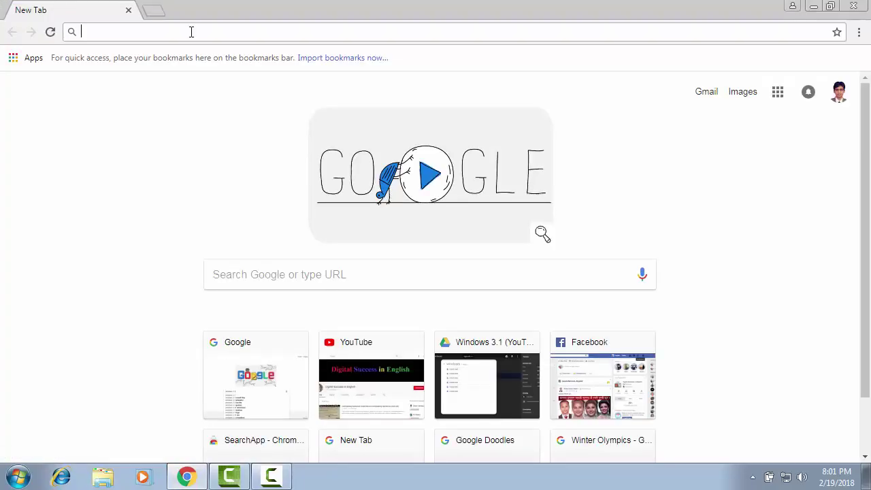
{"action": "type", "text": "you"}
{"action": "key", "text": "Return"}
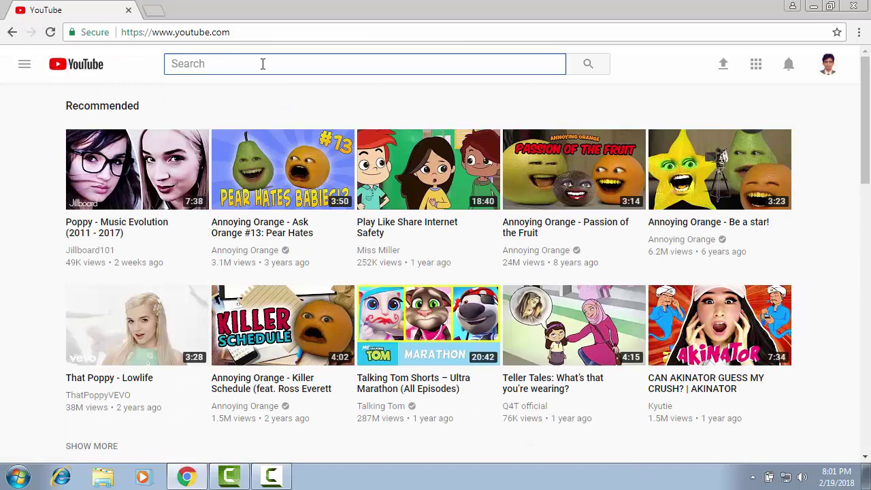
{"action": "type", "text": "sharp"}
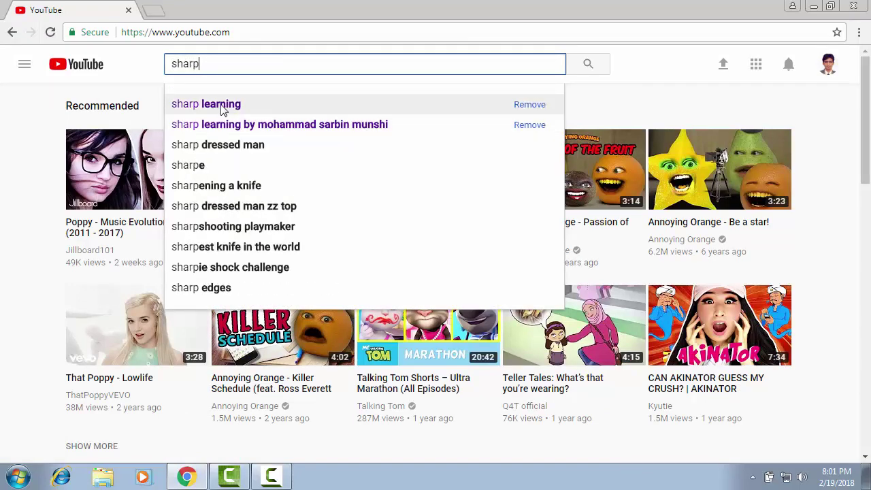
{"action": "left_click", "coordinate": [221, 108]}
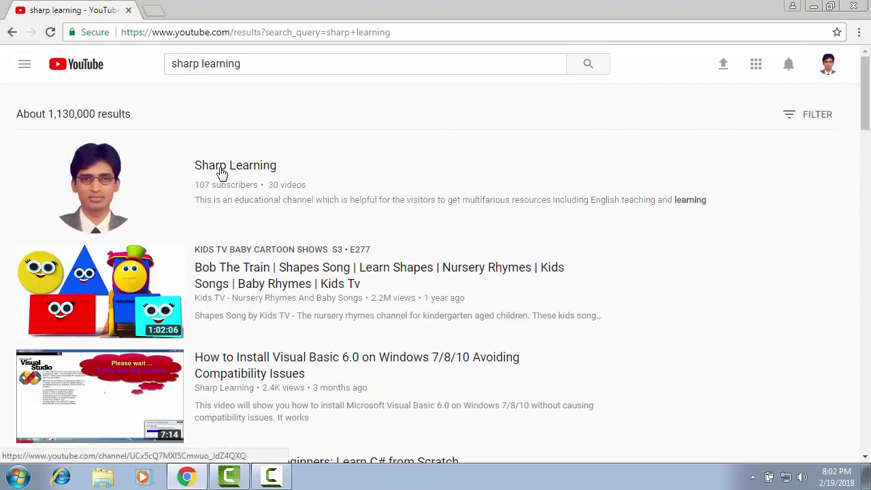
Open the Sharp Learning channel's video "Create Bootable ISO and DVD without Installing Any Software" and pause it
{"action": "left_click", "coordinate": [243, 171]}
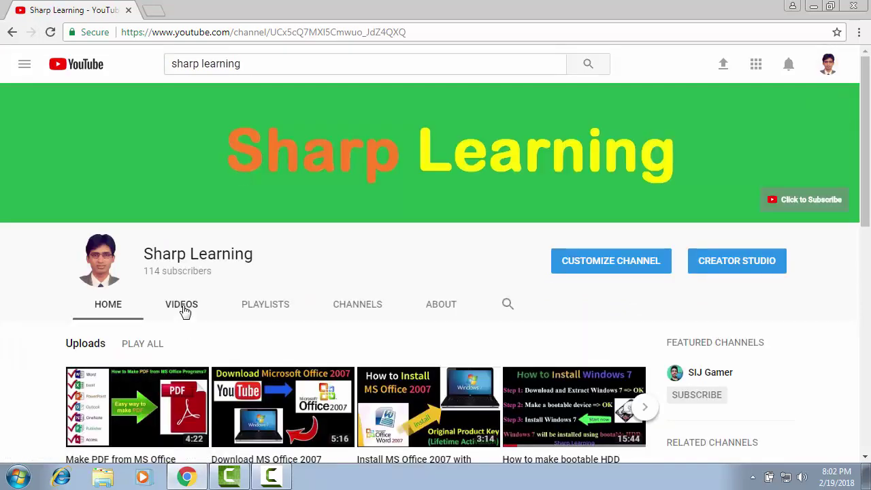
{"action": "left_click", "coordinate": [182, 306]}
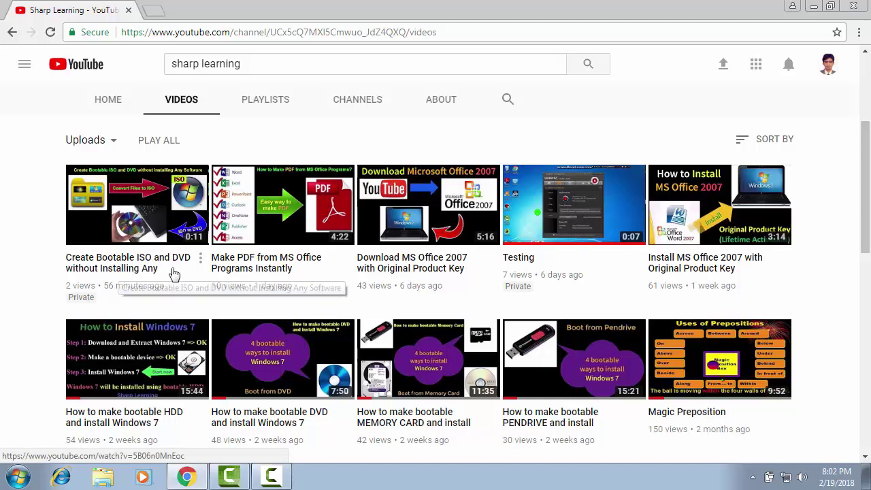
{"action": "left_click", "coordinate": [143, 221]}
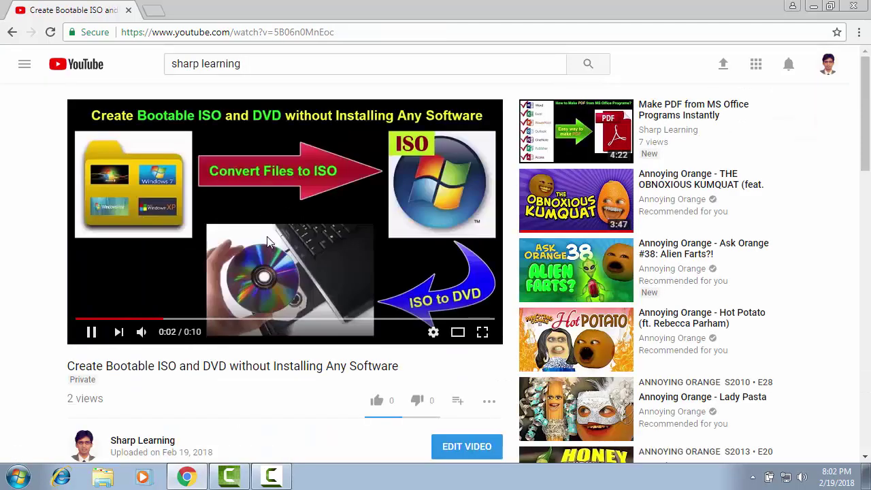
{"action": "left_click", "coordinate": [267, 242]}
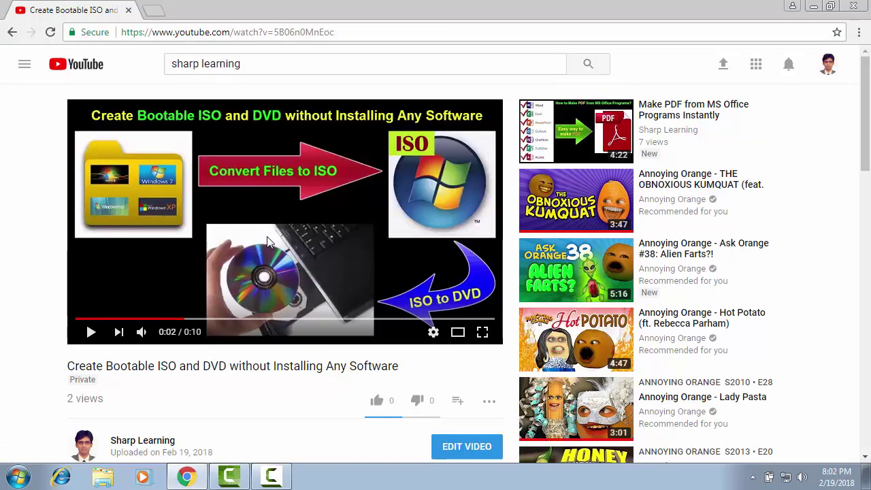
Download Windows Bootable Image Creator.exe through the Google Drive link in the video description and show the file in its folder
{"action": "scroll", "coordinate": [131, 303], "scroll_direction": "down", "scroll_amount": 3}
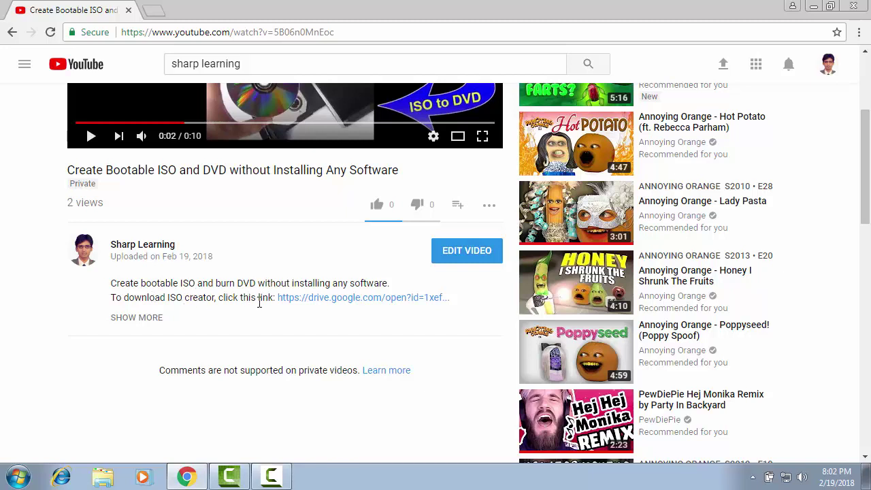
{"action": "left_click", "coordinate": [308, 297]}
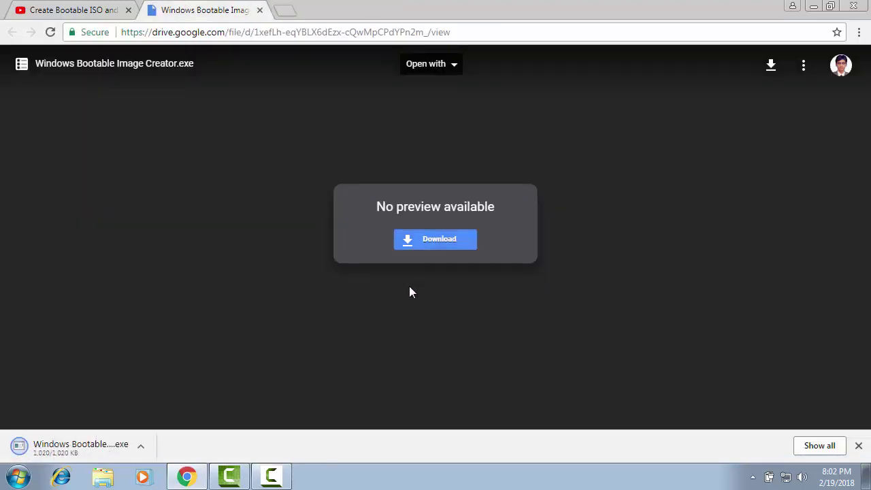
{"action": "left_click", "coordinate": [141, 450]}
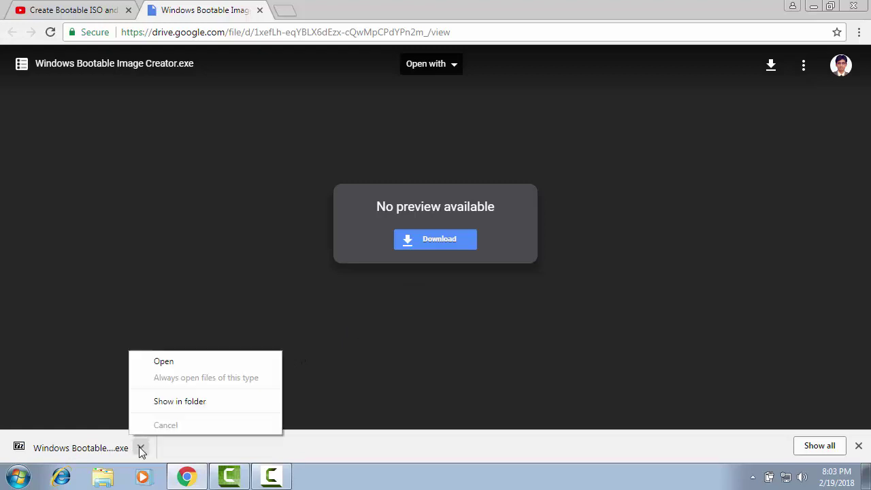
{"action": "left_click", "coordinate": [173, 402]}
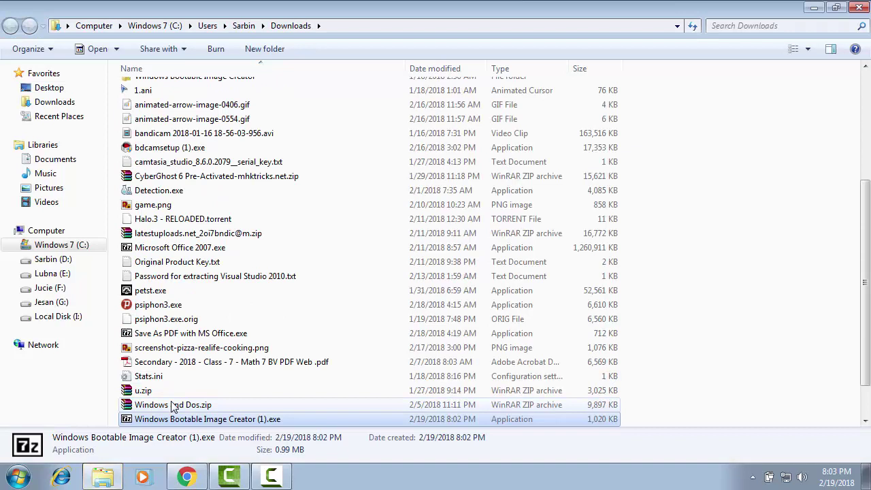
Run Windows Bootable Image Creator (1).exe despite the unverified publisher, and minimize the Downloads and Chrome windows
{"action": "double_click", "coordinate": [264, 420]}
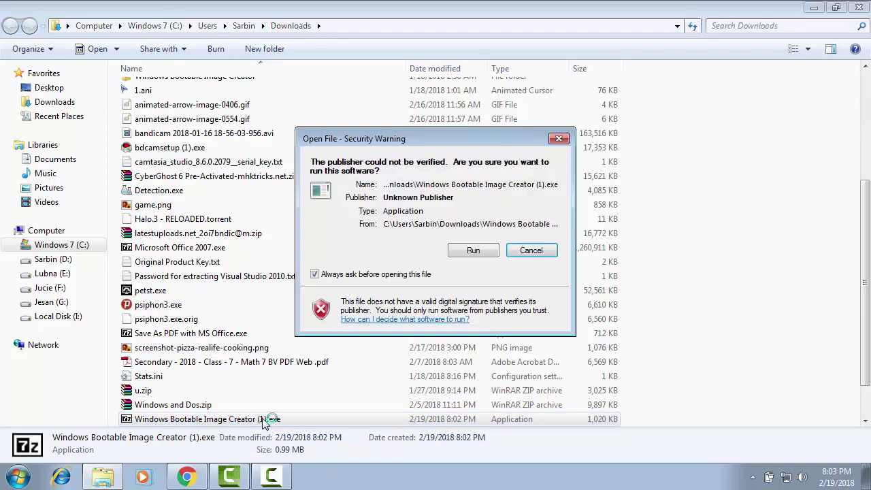
{"action": "left_click", "coordinate": [471, 251]}
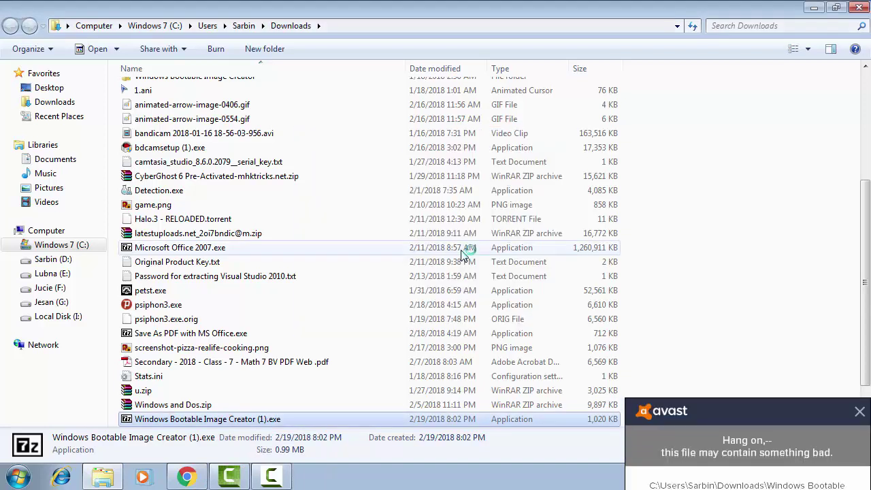
{"action": "left_click", "coordinate": [817, 8]}
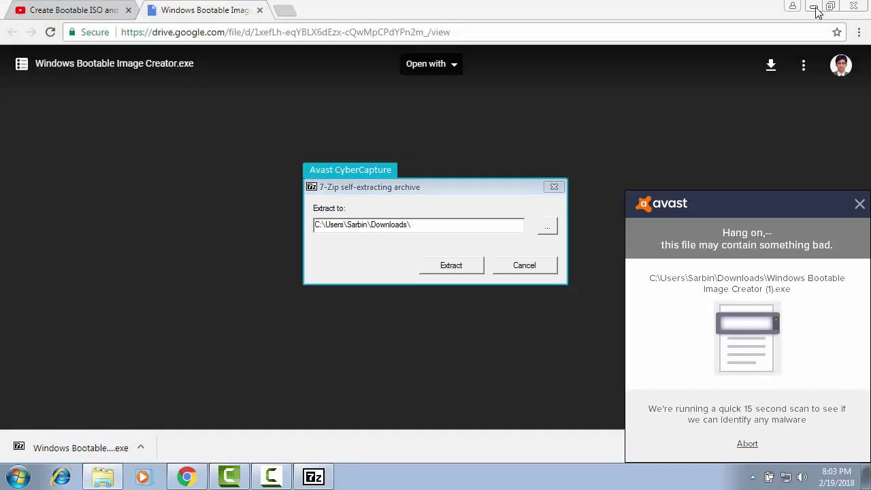
{"action": "left_click", "coordinate": [815, 6]}
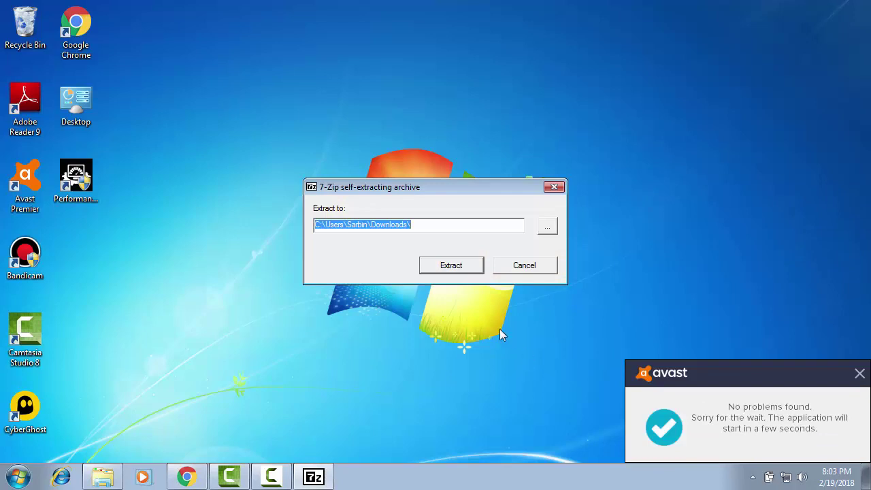
Extract the self-extracting archive to the Downloads folder, entering the archive password
{"action": "left_click", "coordinate": [449, 266]}
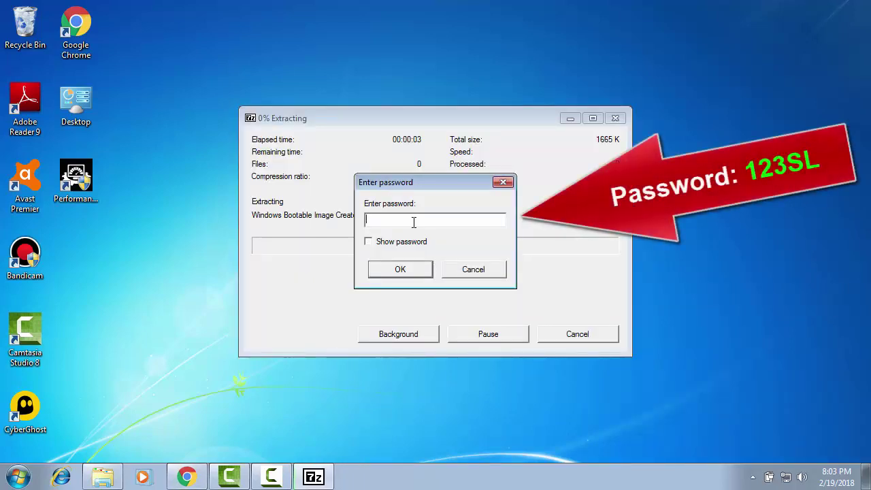
{"action": "left_click", "coordinate": [383, 246]}
{"action": "type", "text": "123SL"}
{"action": "left_click", "coordinate": [398, 268]}
Launch Windows-Bootable-Image-Creator.exe from the Windows Bootable Image Creator folder in Downloads, minimize the folder window and continue to the image settings
{"action": "left_click", "coordinate": [102, 476]}
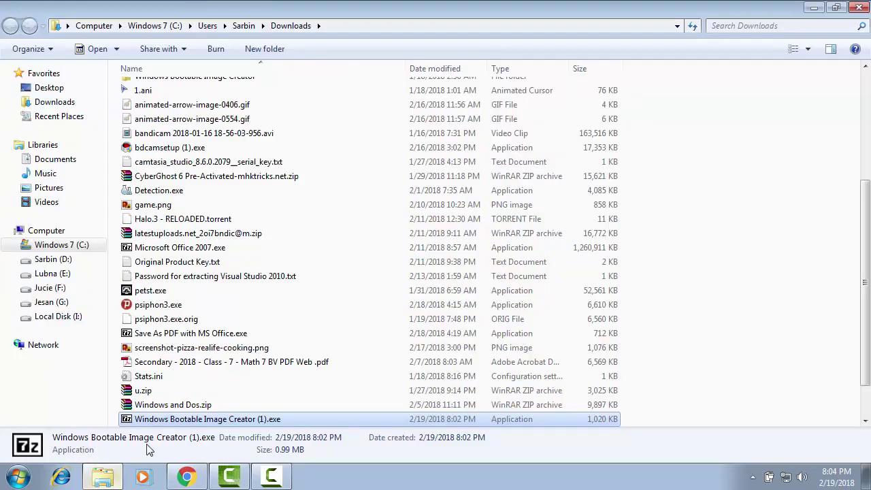
{"action": "left_click_drag", "start_coordinate": [868, 215], "coordinate": [868, 102]}
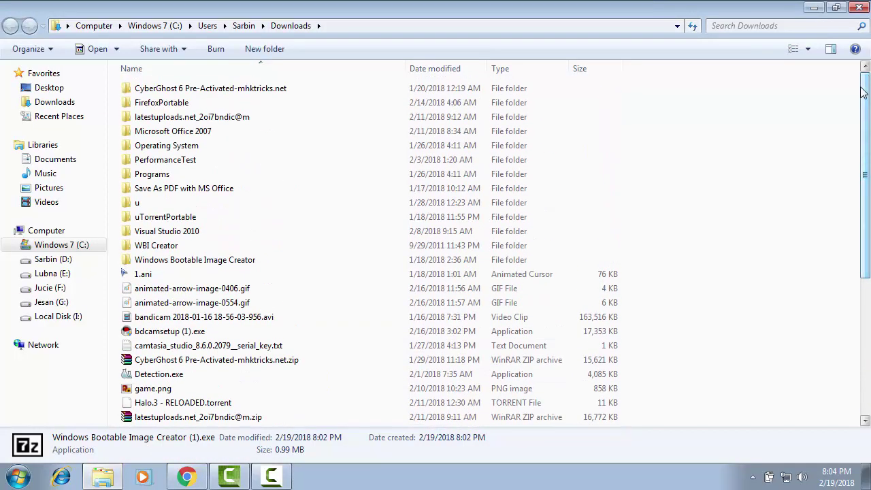
{"action": "double_click", "coordinate": [259, 262]}
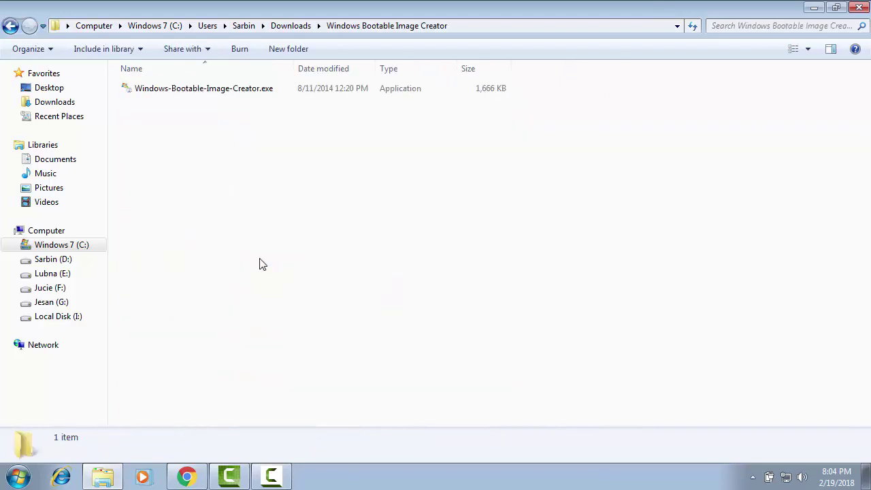
{"action": "left_click", "coordinate": [235, 94]}
{"action": "double_click", "coordinate": [235, 94]}
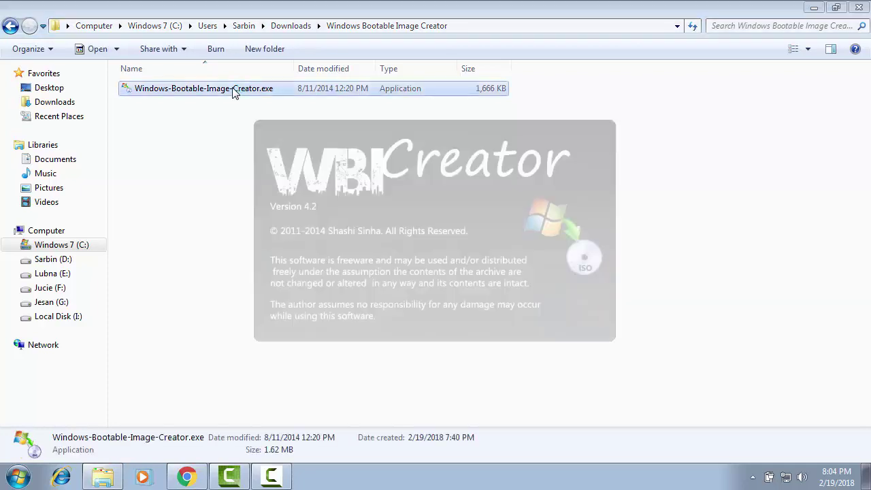
{"action": "left_click", "coordinate": [814, 8]}
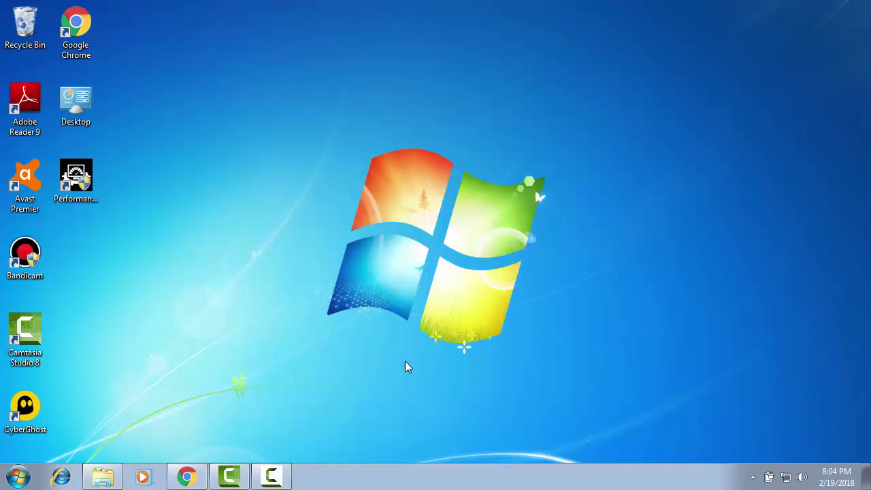
{"action": "left_click", "coordinate": [537, 379]}
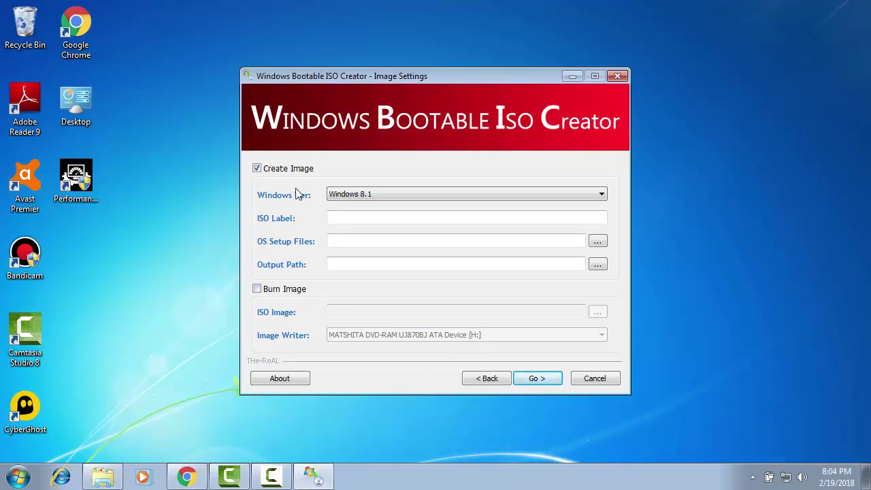
Set the Windows version to Windows 7 and the ISO label to "Windows-7"
{"action": "left_click", "coordinate": [601, 195]}
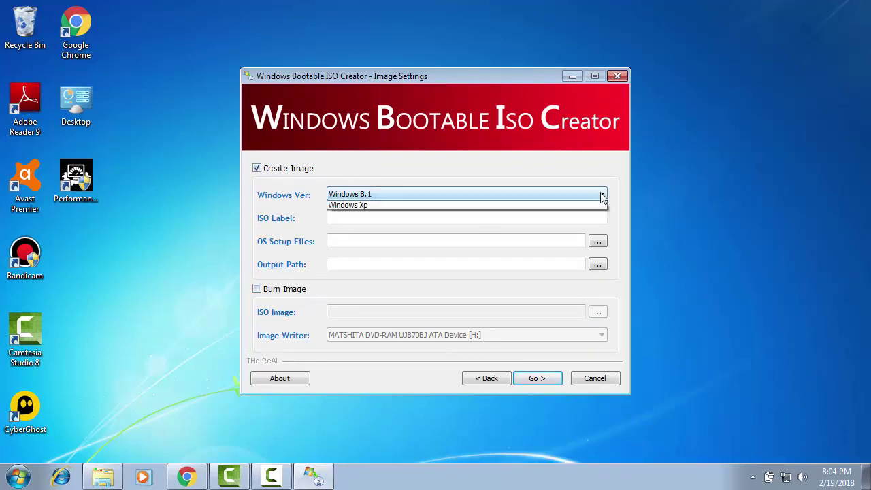
{"action": "left_click", "coordinate": [523, 225]}
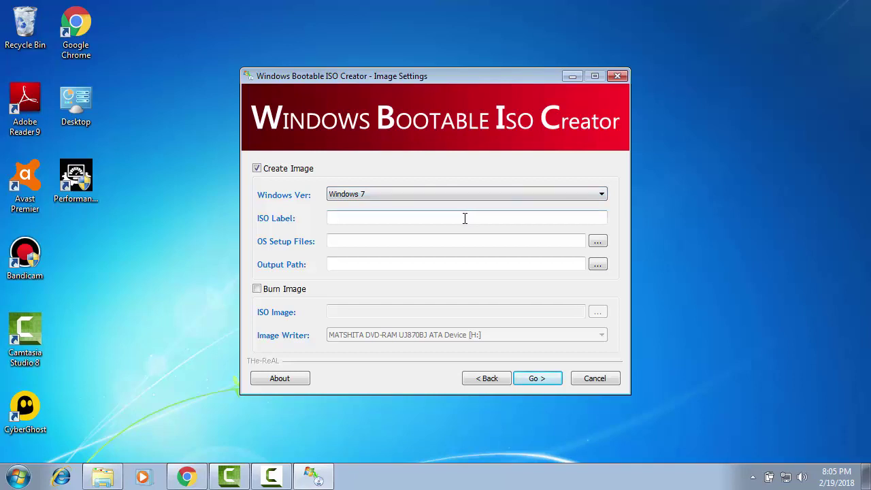
{"action": "left_click", "coordinate": [464, 217]}
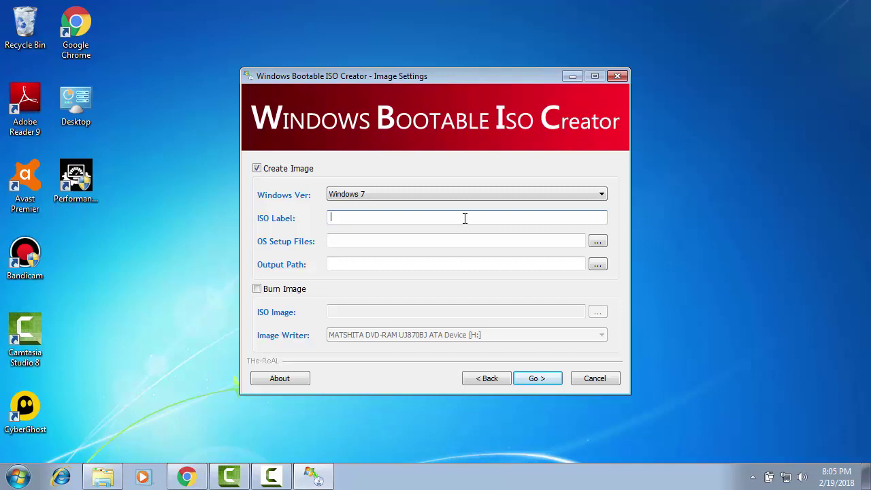
{"action": "type", "text": "Windows-7"}
Choose the Windows 7 folder on drive D: as the source of the OS setup files
{"action": "left_click", "coordinate": [521, 241]}
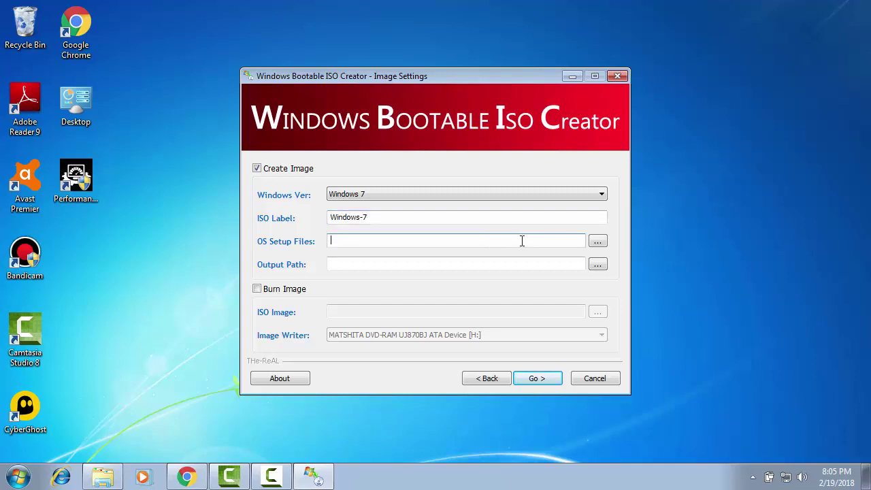
{"action": "left_click", "coordinate": [598, 241]}
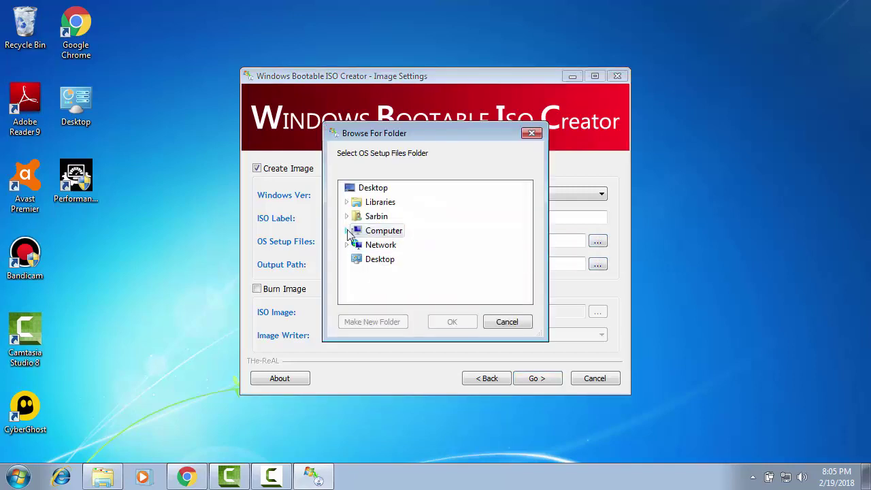
{"action": "left_click", "coordinate": [346, 231]}
{"action": "double_click", "coordinate": [395, 260]}
{"action": "left_click_drag", "start_coordinate": [527, 199], "coordinate": [526, 266]}
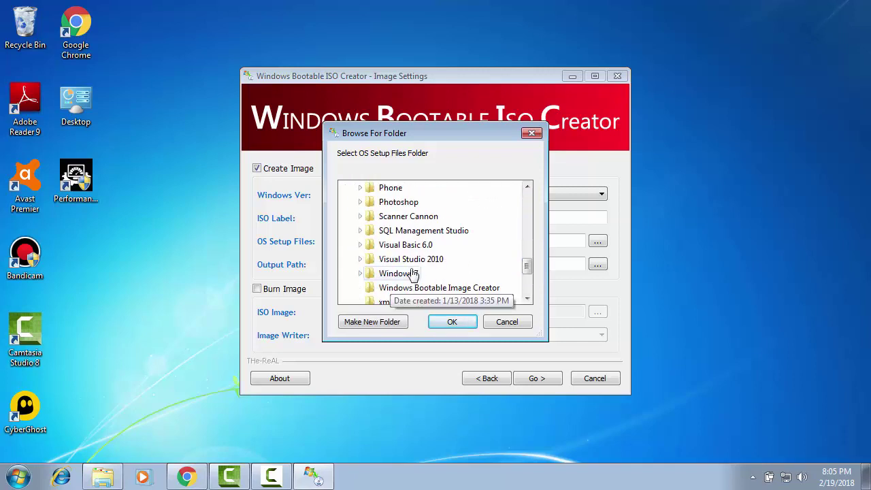
{"action": "double_click", "coordinate": [416, 276]}
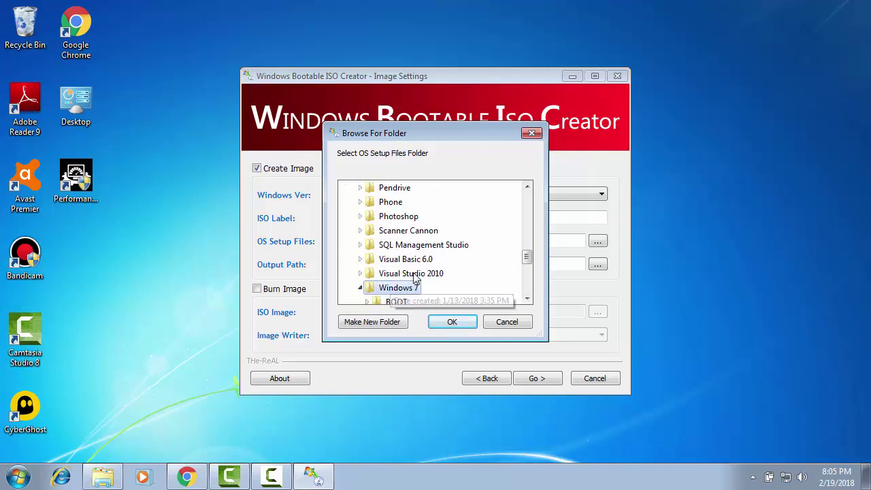
{"action": "left_click", "coordinate": [451, 324]}
Set the output path for the ISO image to the Desktop
{"action": "left_click", "coordinate": [347, 263]}
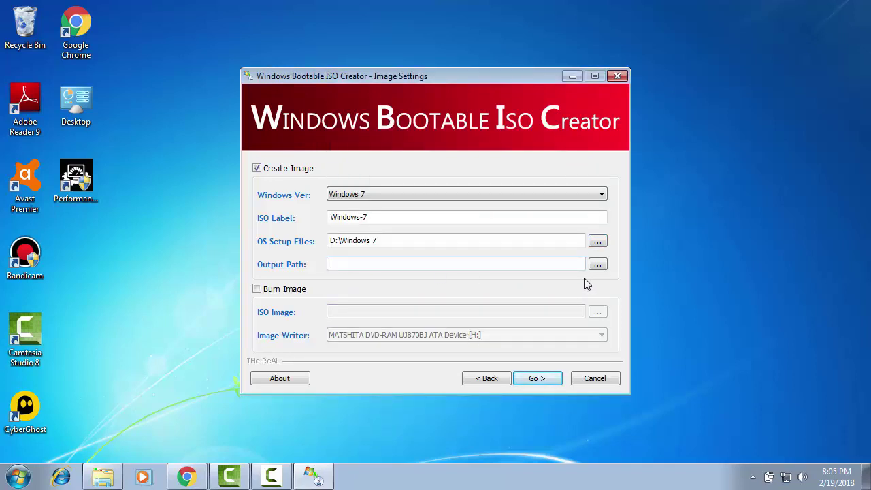
{"action": "left_click", "coordinate": [599, 268]}
{"action": "left_click", "coordinate": [375, 188]}
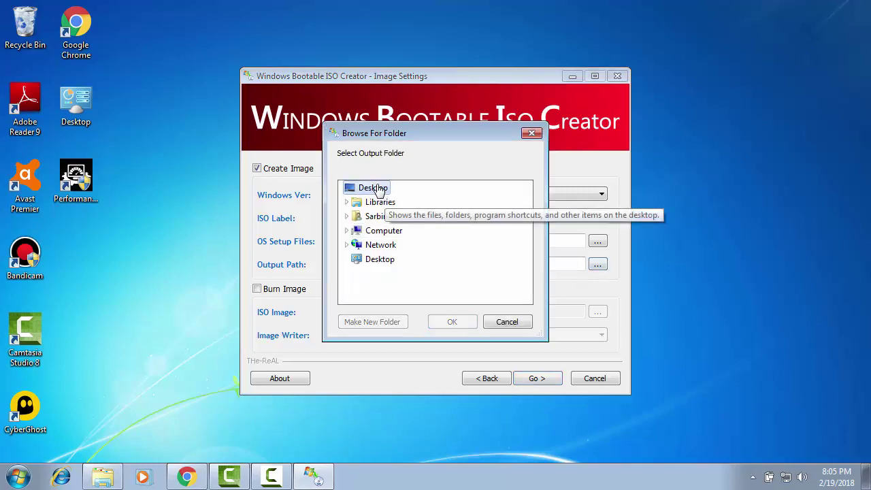
{"action": "left_click", "coordinate": [449, 320]}
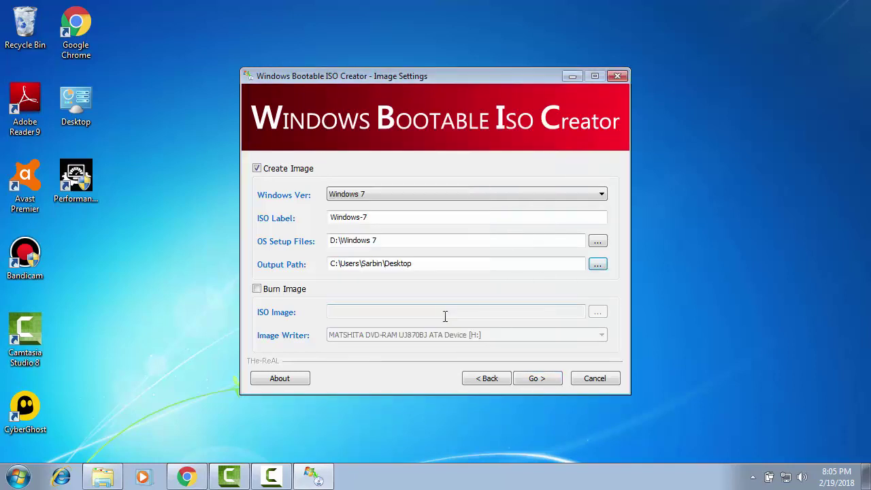
Start creating the Windows 7 ISO image with the chosen settings and move the progress window aside on the desktop
{"action": "left_click", "coordinate": [543, 381]}
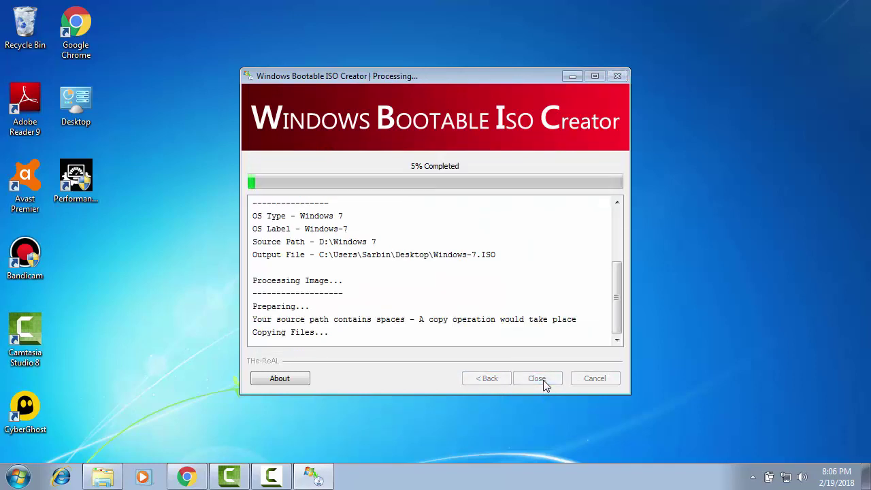
{"action": "left_click_drag", "start_coordinate": [478, 181], "coordinate": [316, 176]}
{"action": "left_click_drag", "start_coordinate": [439, 75], "coordinate": [630, 75]}
{"action": "left_click_drag", "start_coordinate": [319, 180], "coordinate": [321, 127]}
{"action": "left_click", "coordinate": [172, 231]}
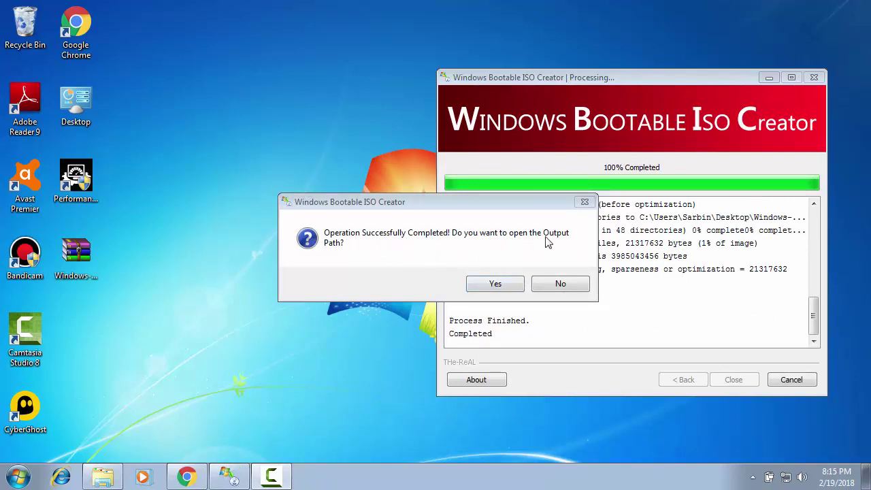
Check the Windows-7.ISO file in the output folder and close the finished Windows Bootable ISO Creator
{"action": "left_click", "coordinate": [485, 284]}
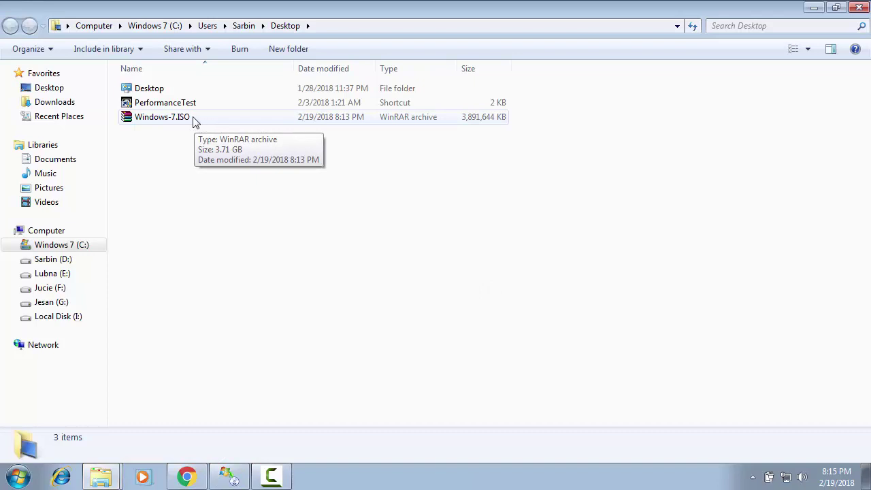
{"action": "left_click", "coordinate": [194, 120]}
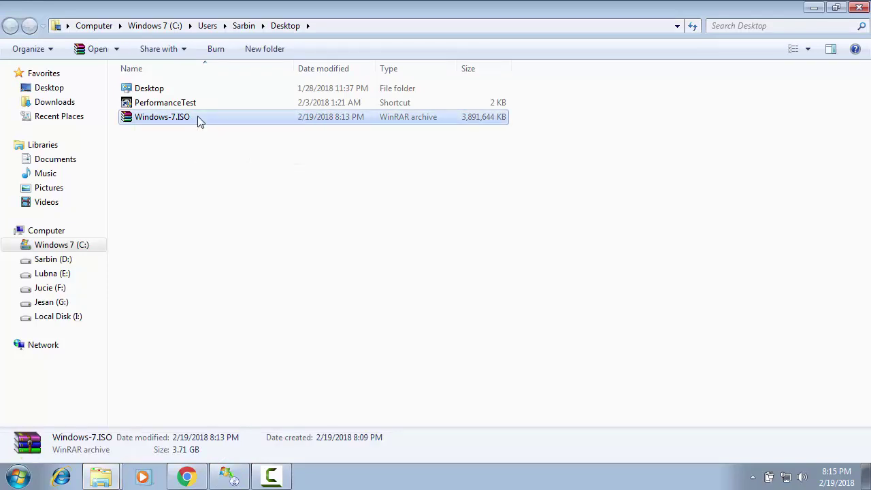
{"action": "right_click", "coordinate": [200, 121]}
{"action": "left_click", "coordinate": [204, 113]}
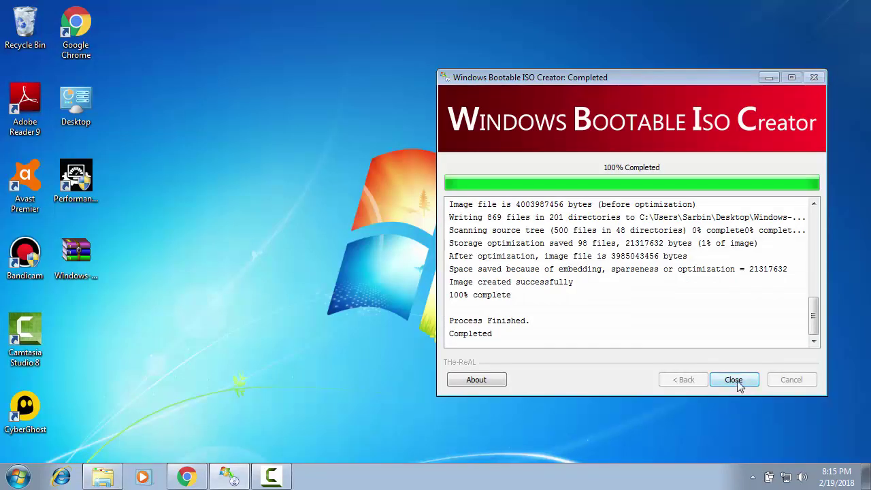
{"action": "left_click", "coordinate": [734, 381]}
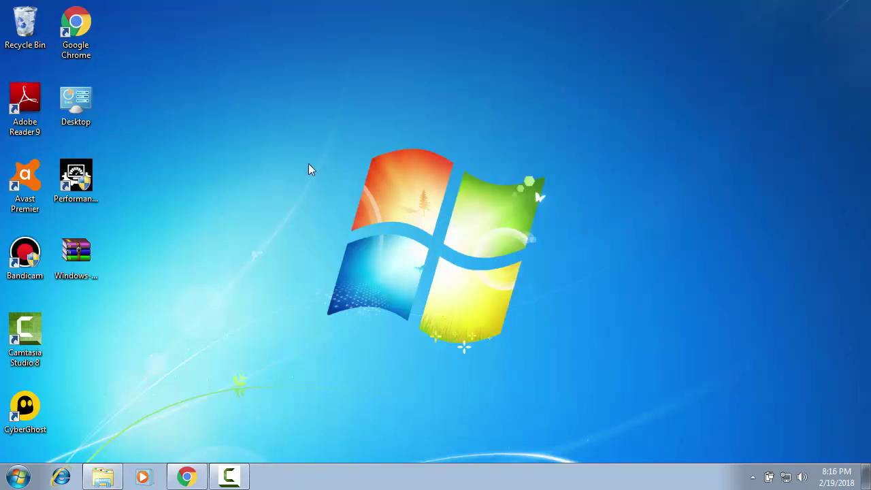
Relaunch Windows-Bootable-Image-Creator.exe from its folder in Downloads, minimize the folder window and continue past the welcome page
{"action": "left_click", "coordinate": [101, 476]}
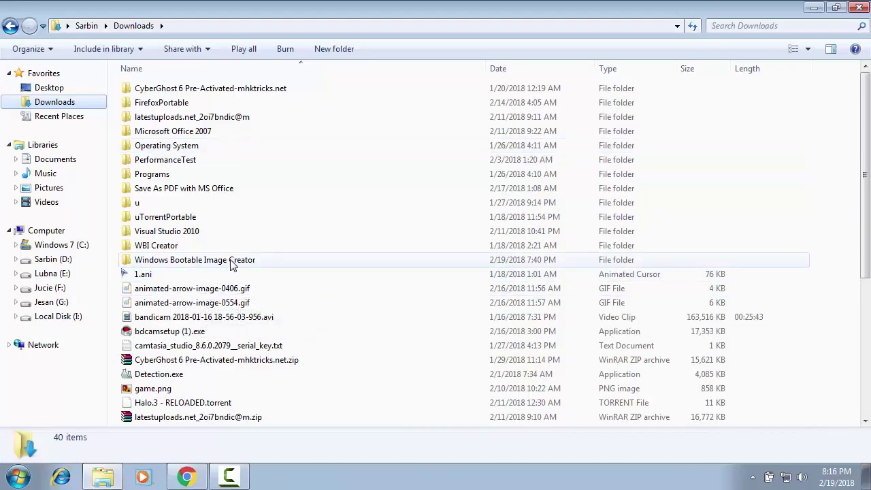
{"action": "double_click", "coordinate": [232, 261]}
{"action": "double_click", "coordinate": [203, 89]}
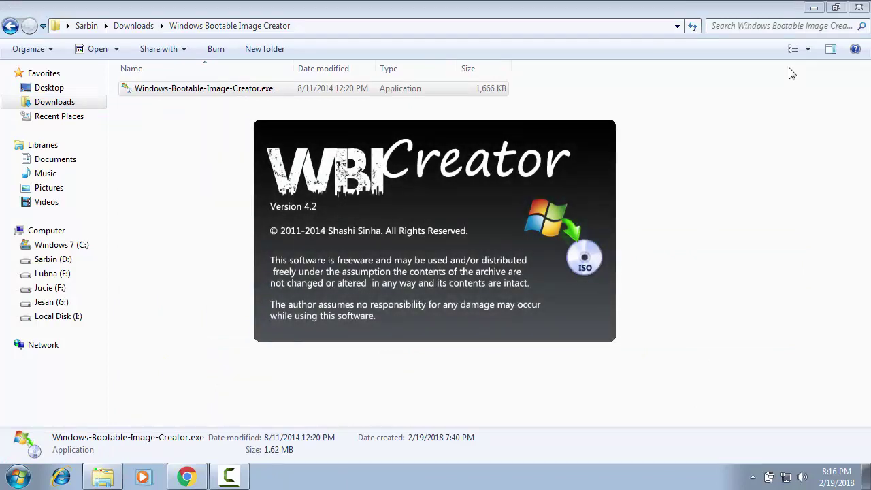
{"action": "left_click", "coordinate": [814, 8]}
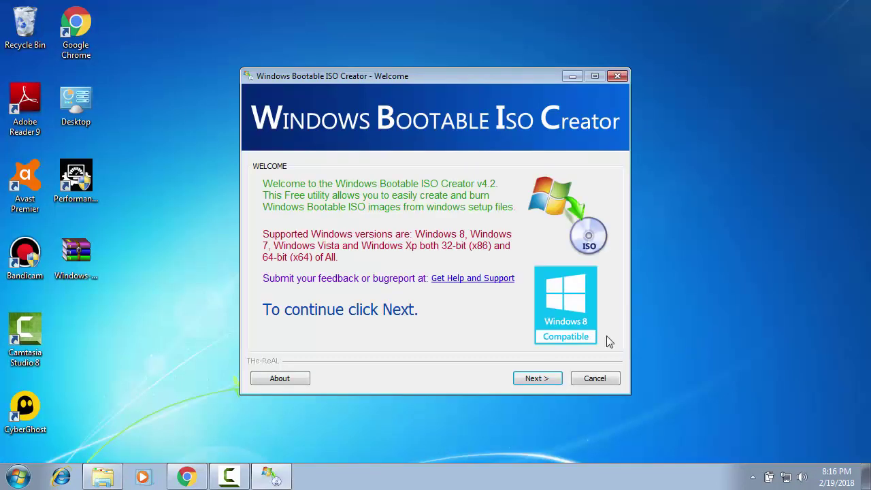
{"action": "left_click", "coordinate": [536, 378]}
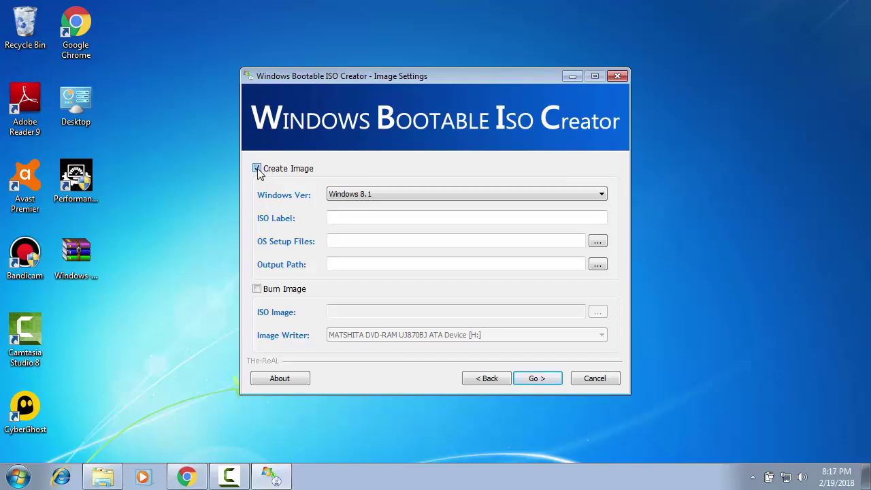
Disable Create Image, enable Burn Image and choose Windows-7.ISO on the Desktop as the image to burn
{"action": "left_click", "coordinate": [257, 169]}
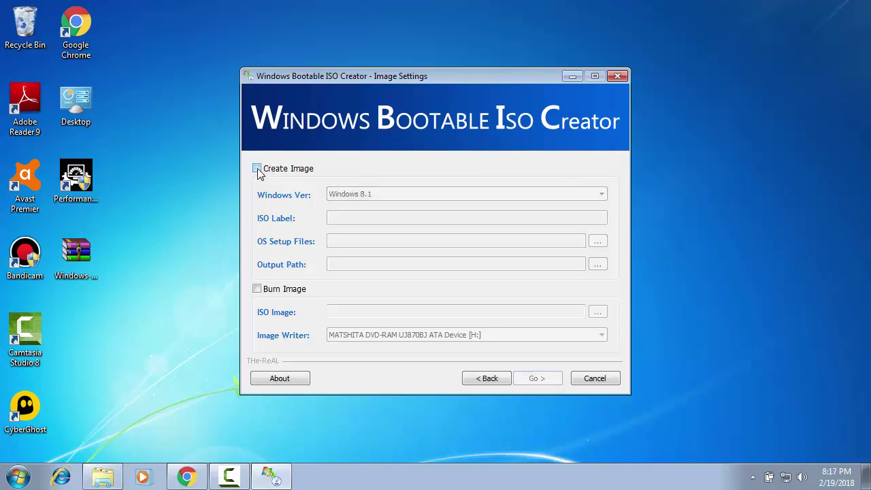
{"action": "left_click", "coordinate": [257, 290]}
{"action": "left_click", "coordinate": [598, 313]}
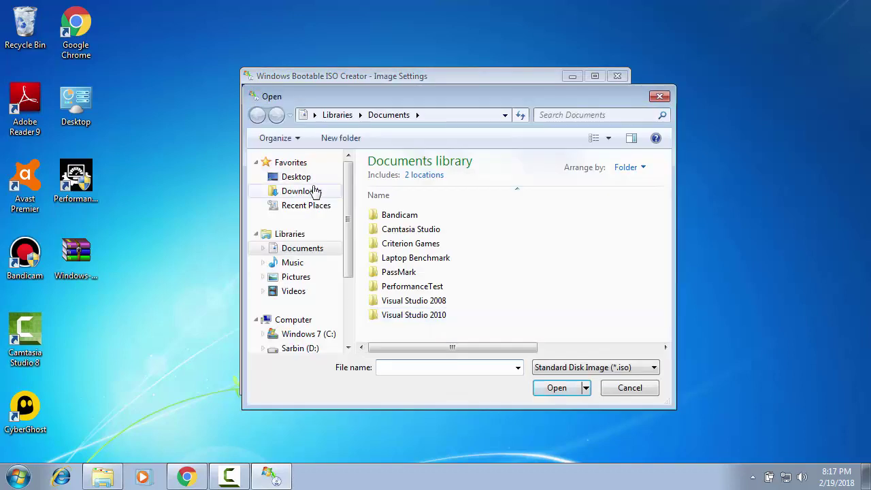
{"action": "left_click", "coordinate": [299, 178]}
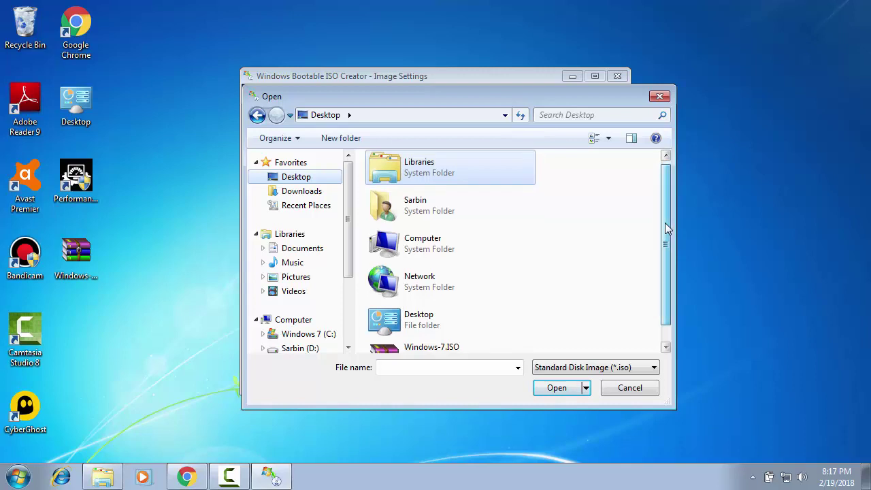
{"action": "left_click_drag", "start_coordinate": [665, 223], "coordinate": [665, 291]}
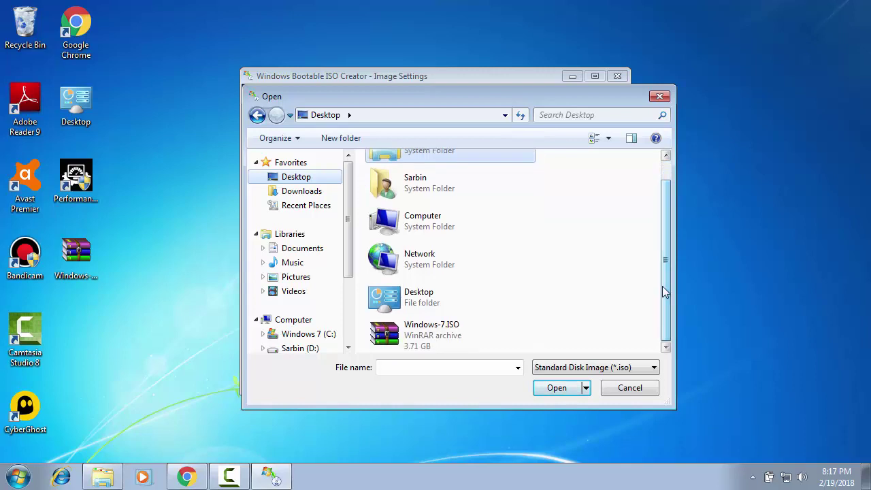
{"action": "left_click", "coordinate": [449, 337]}
{"action": "double_click", "coordinate": [449, 337]}
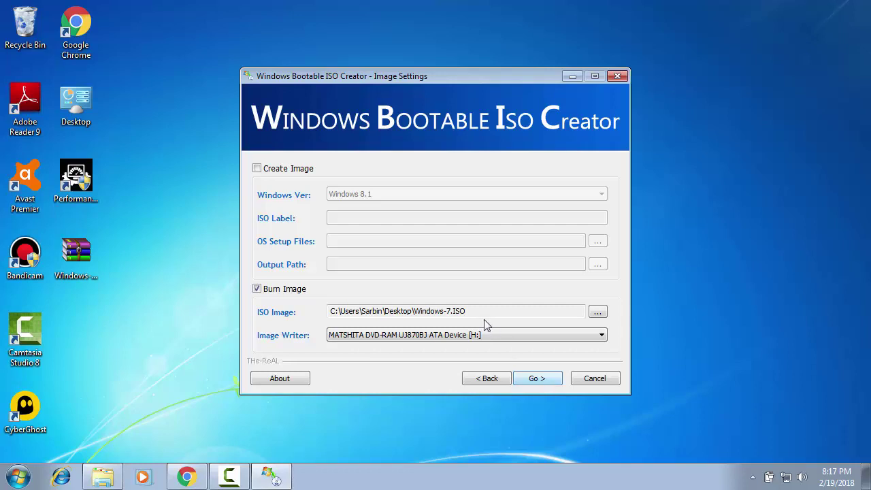
Try to burn the ISO image with the MATSHITA DVD-RAM drive H: and abort the burn at the blank-disk request
{"action": "left_click", "coordinate": [542, 383]}
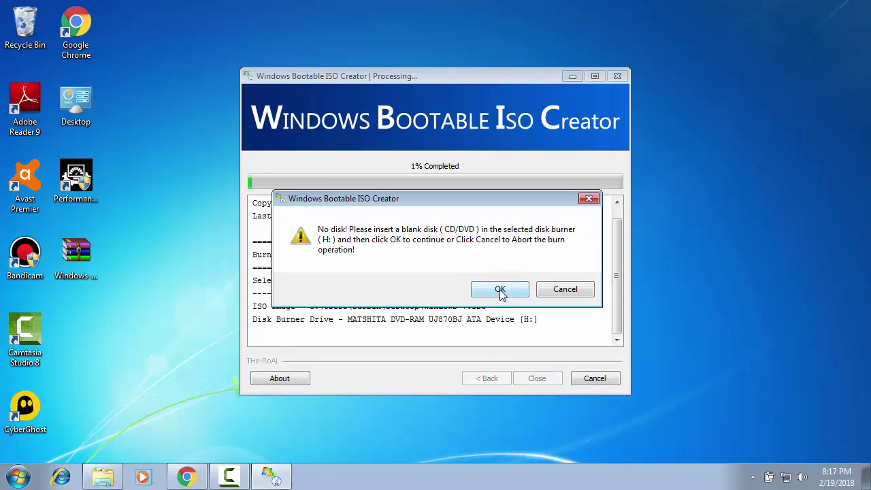
{"action": "left_click", "coordinate": [564, 290]}
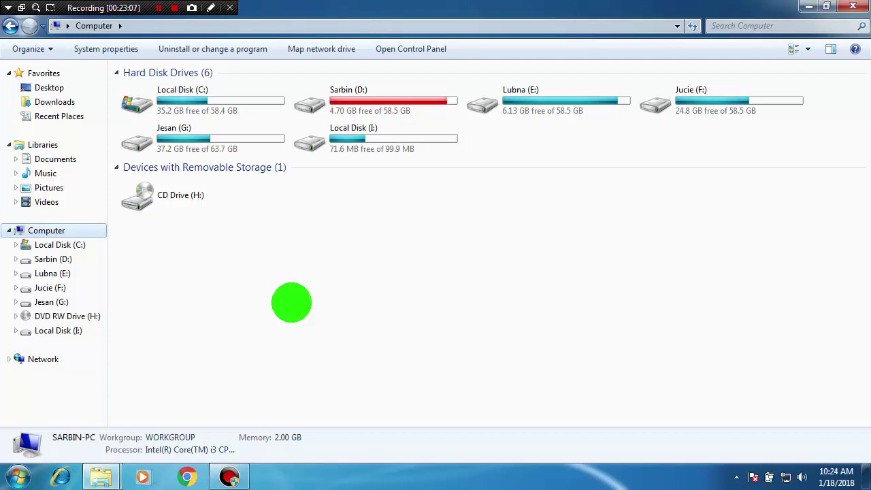
Refresh the list of drives in the Computer window
{"action": "right_click", "coordinate": [273, 289]}
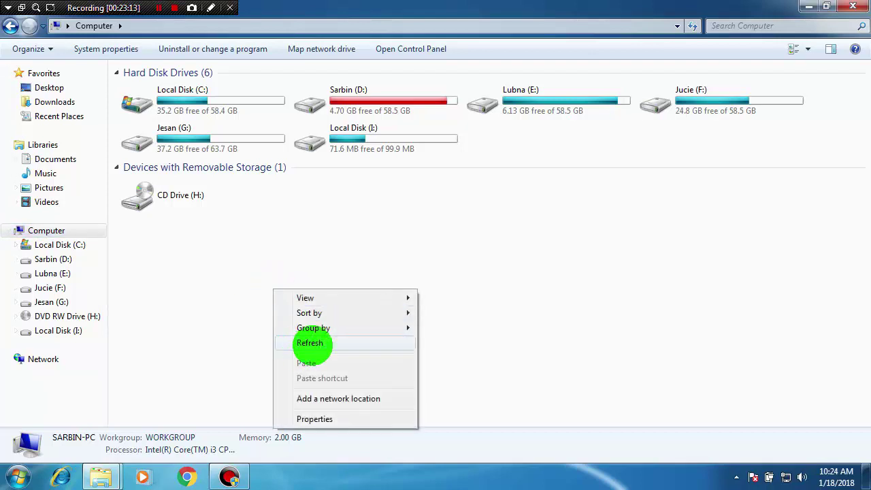
{"action": "left_click", "coordinate": [313, 344]}
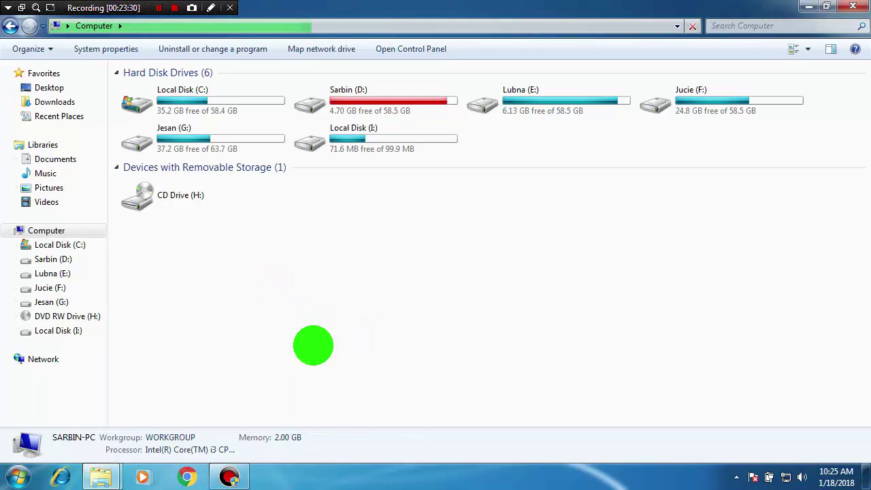